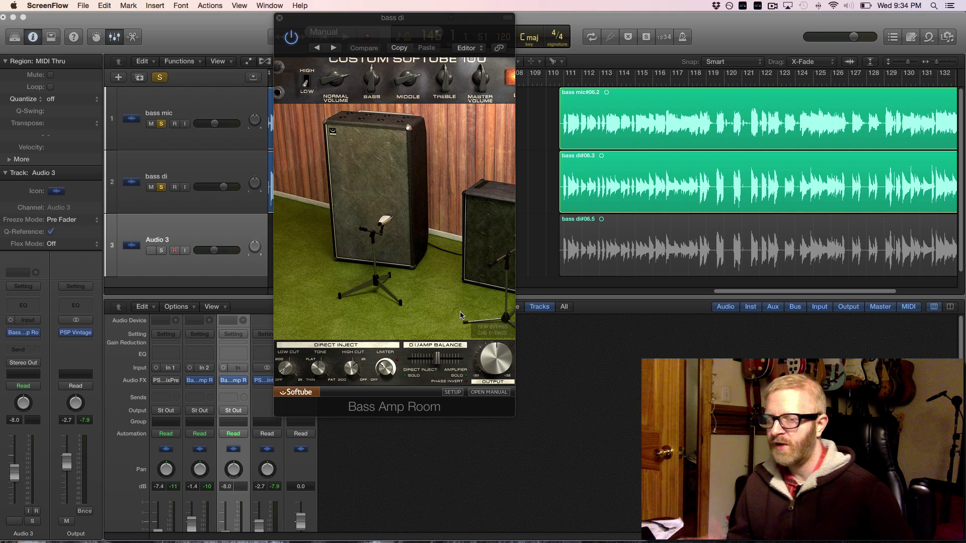
key(ctrl+m)
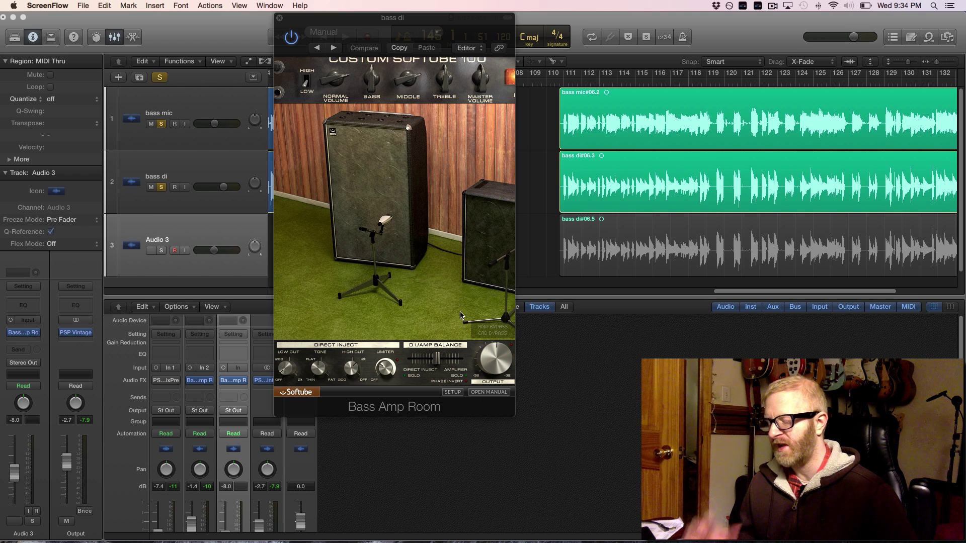
key(ctrl+m)
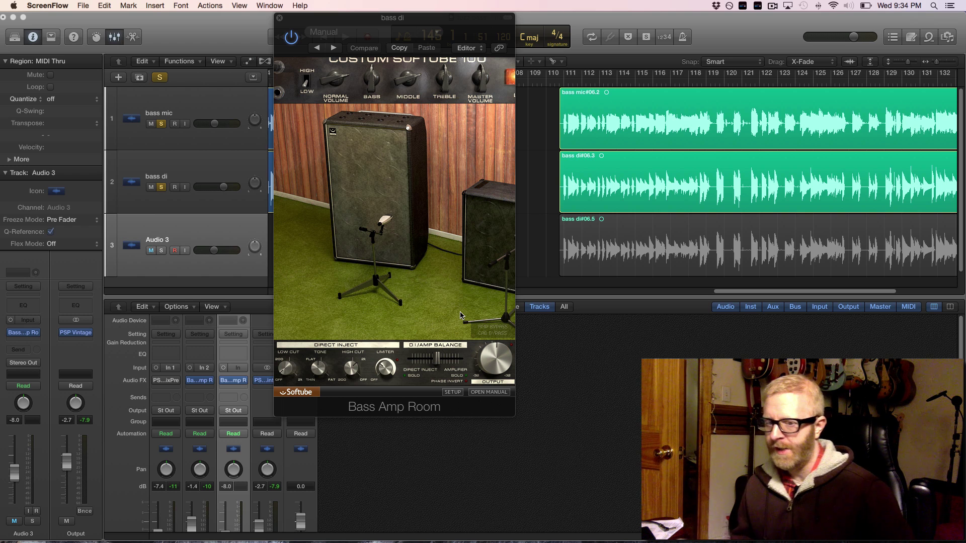
key(ctrl+m)
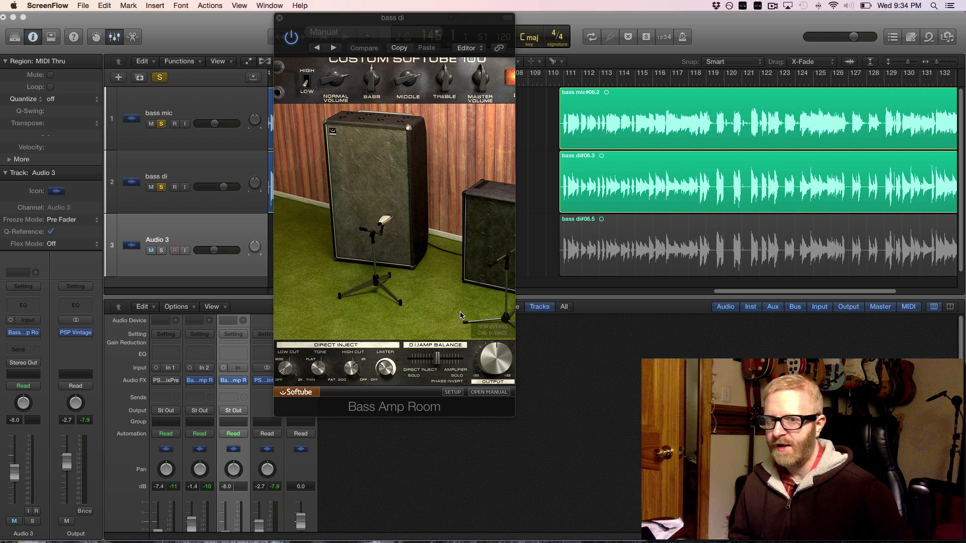
key(ctrl+m)
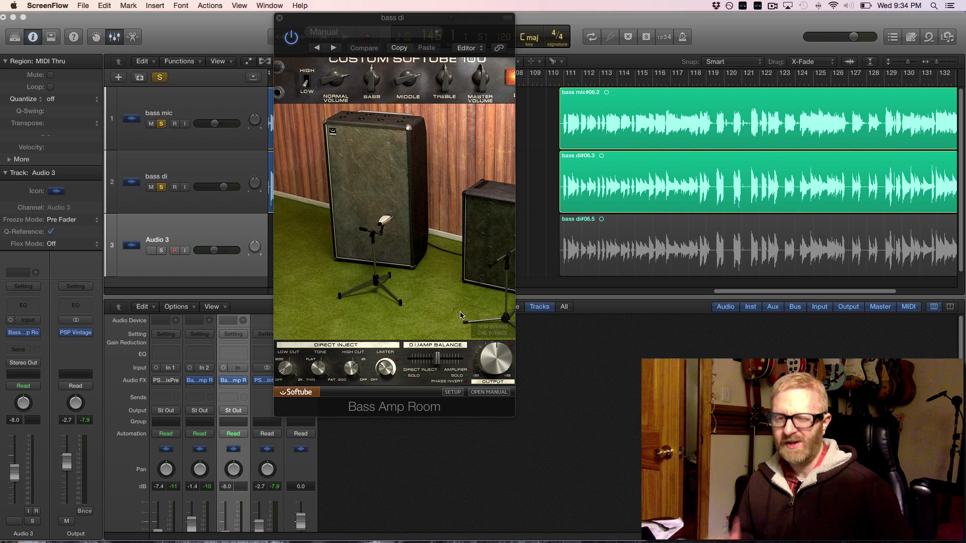
key(ctrl+m)
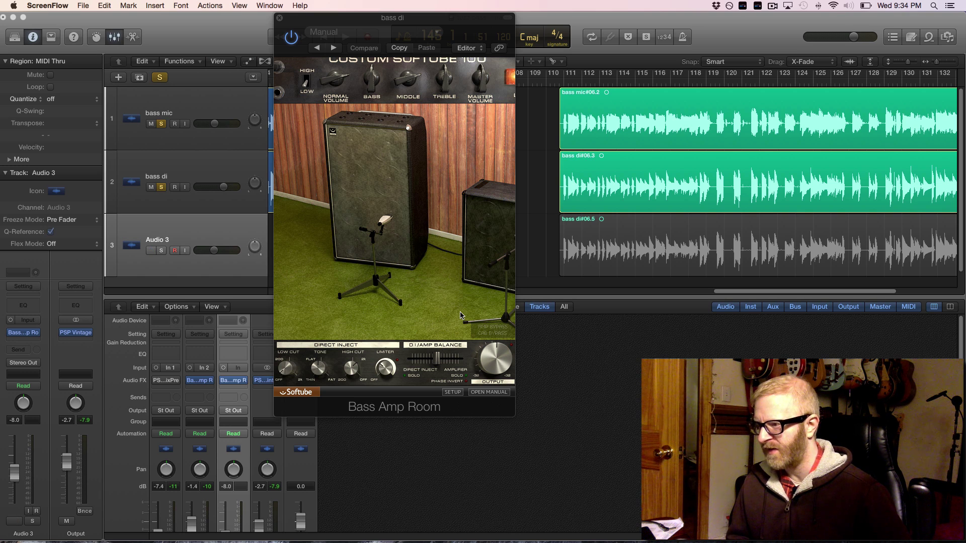
key(ctrl+m)
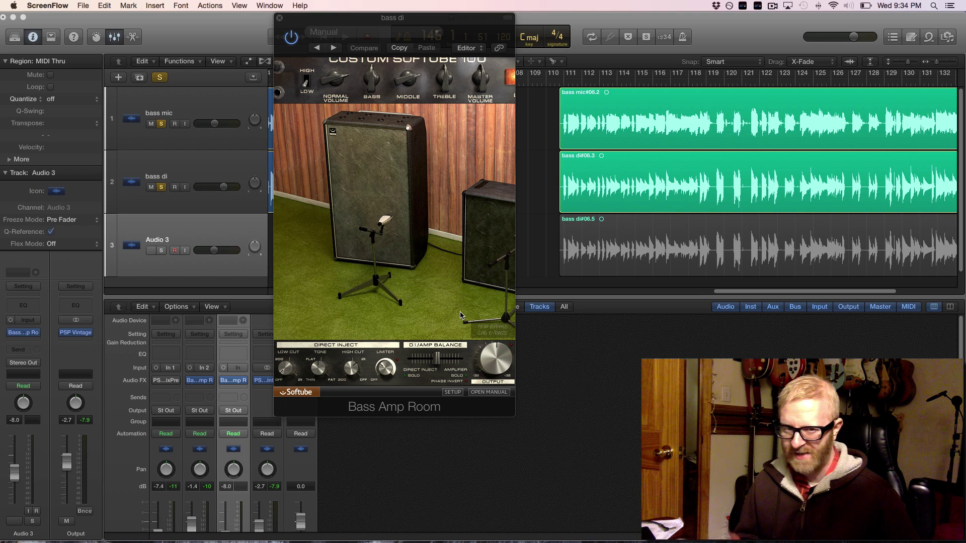
key(ctrl+m)
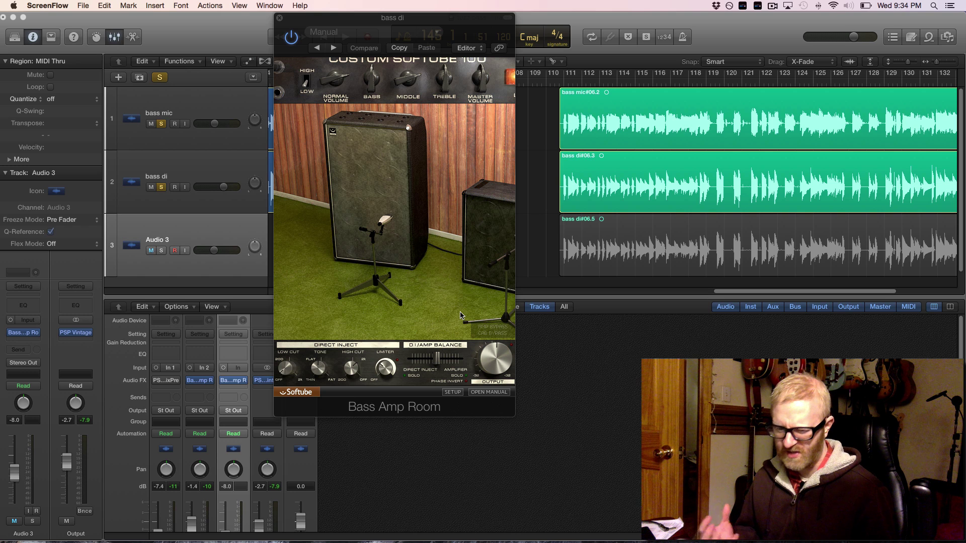
key(ctrl+m)
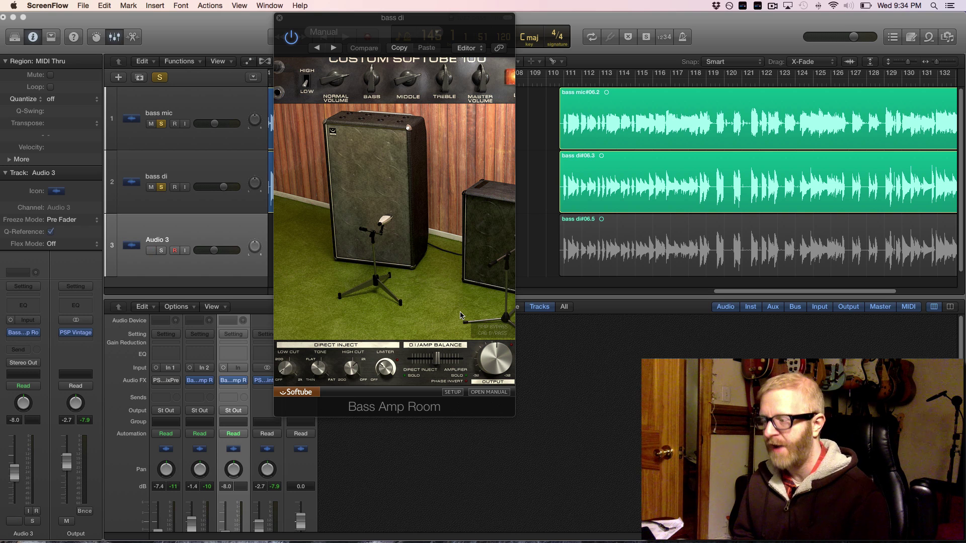
key(ctrl+m)
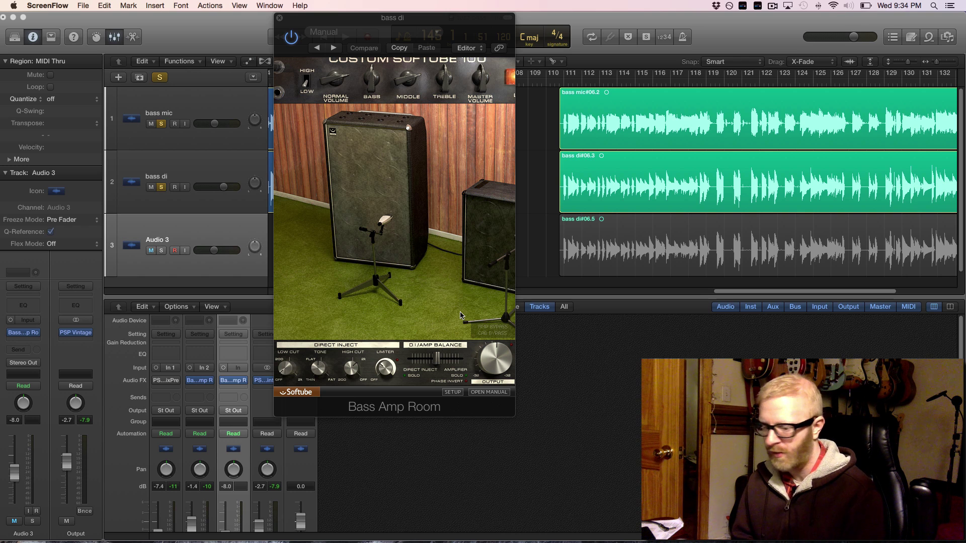
key(ctrl+m)
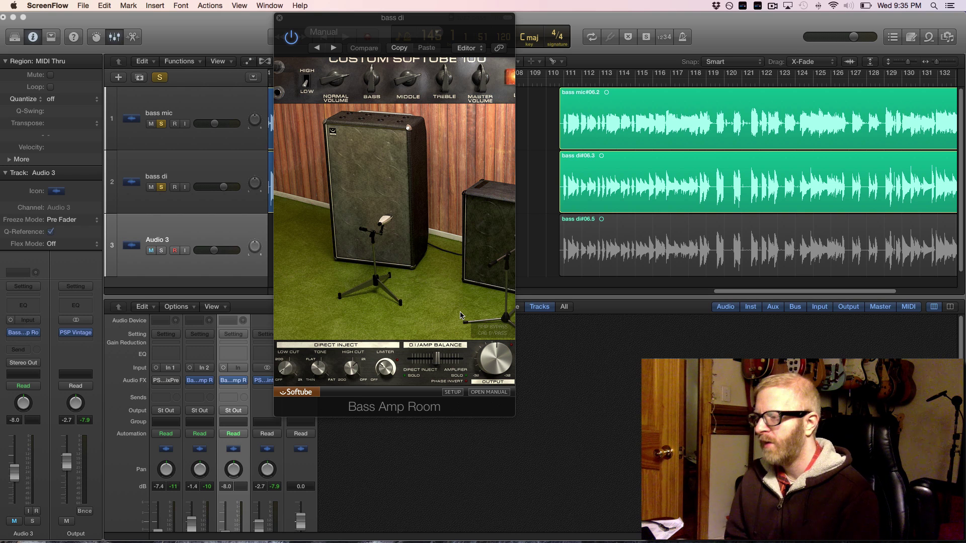
key(ctrl+m)
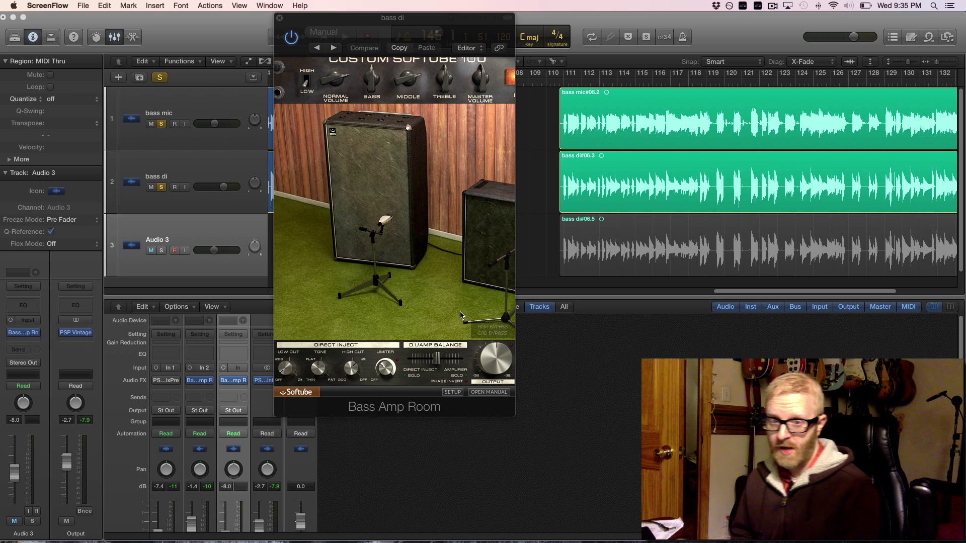
key(ctrl+m)
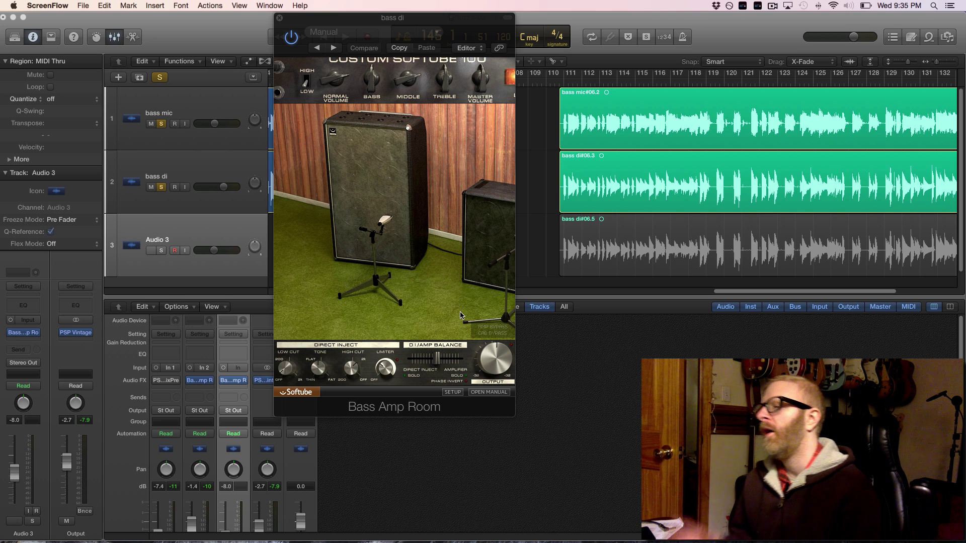
key(ctrl+m)
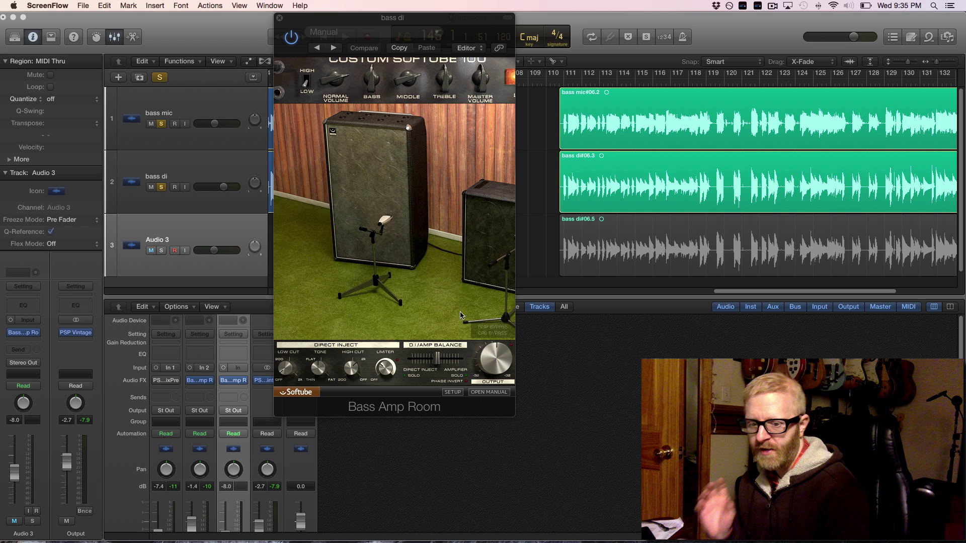
key(ctrl+m)
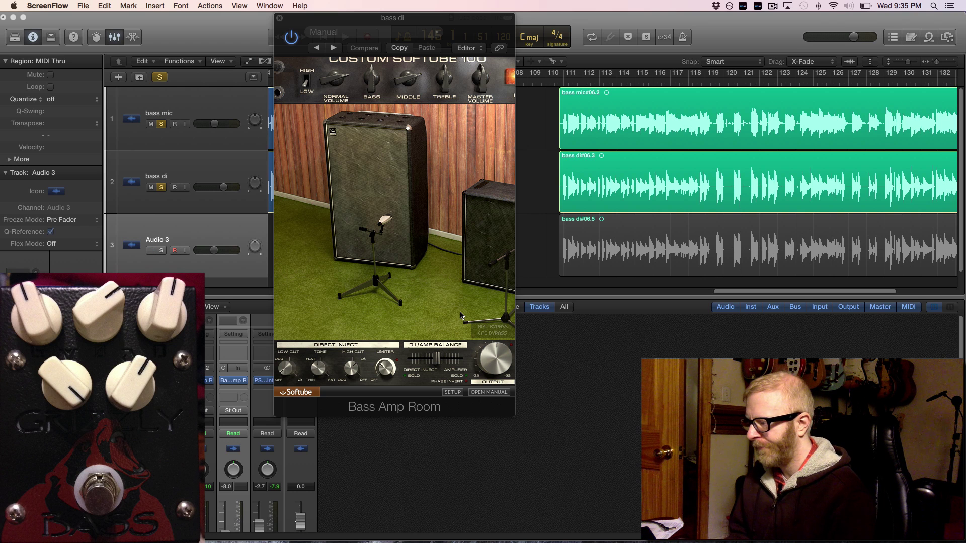
key(ctrl+m)
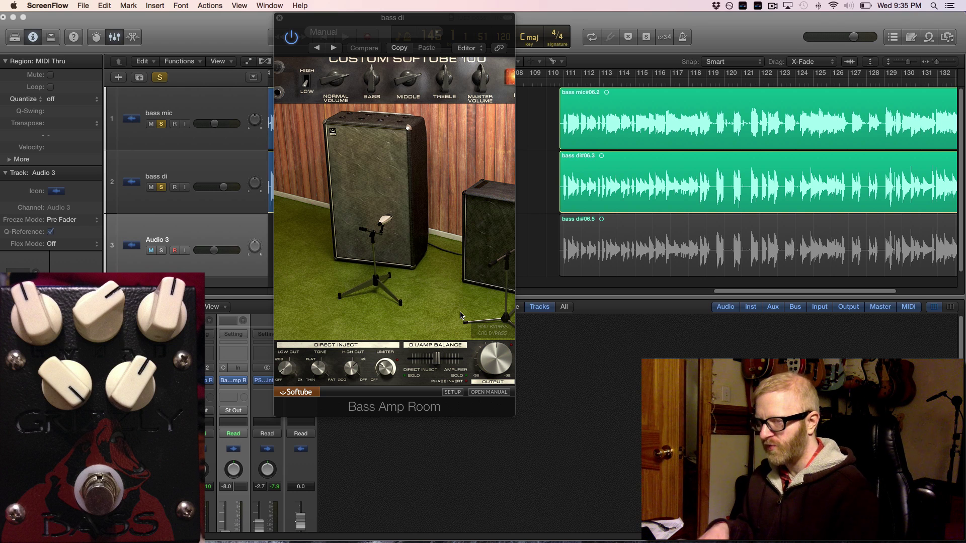
key(ctrl+m)
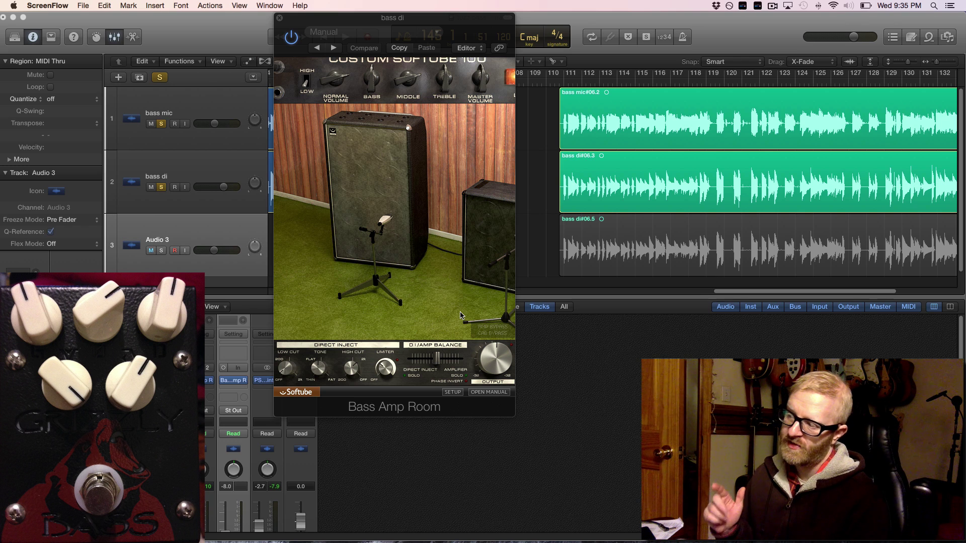
key(ctrl+m)
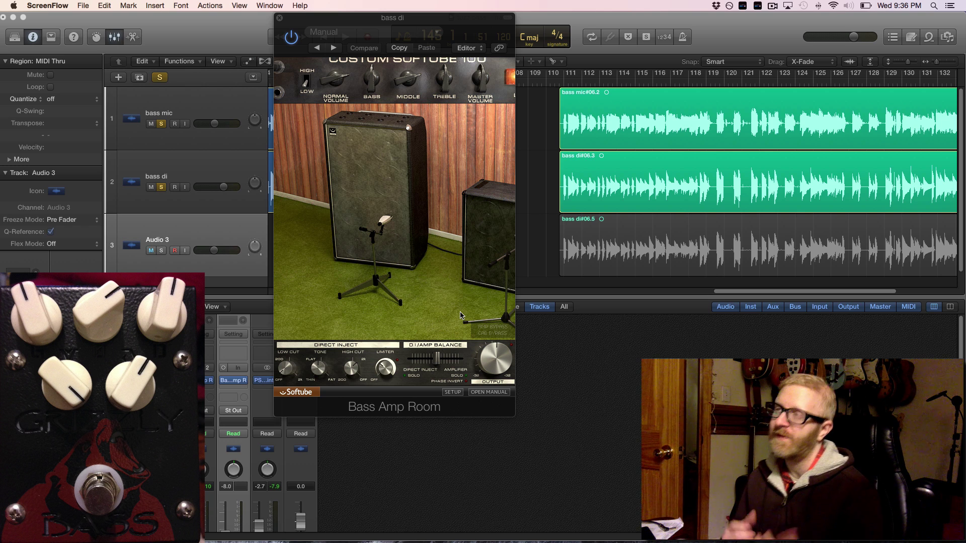
key(ctrl+m)
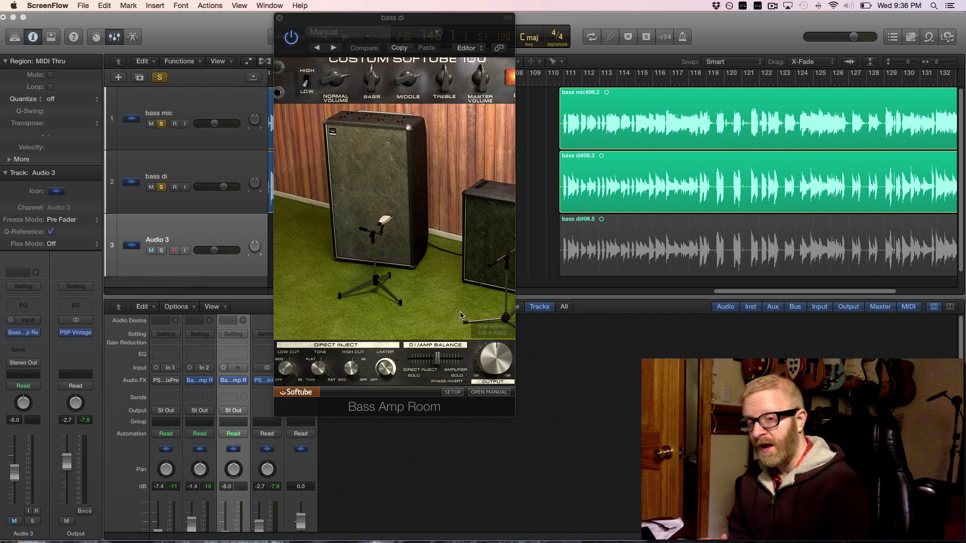
key(ctrl+m)
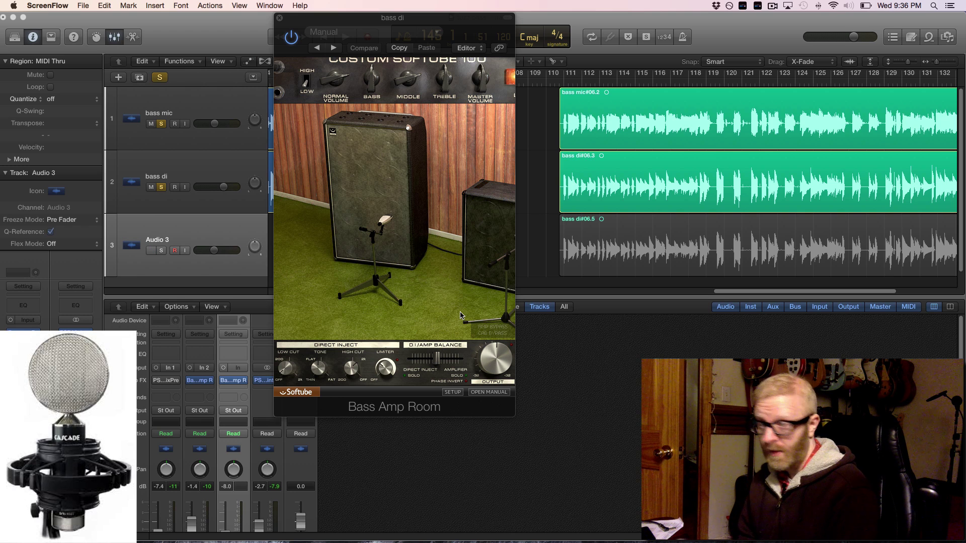
key(ctrl+m)
key(ctrl+m)
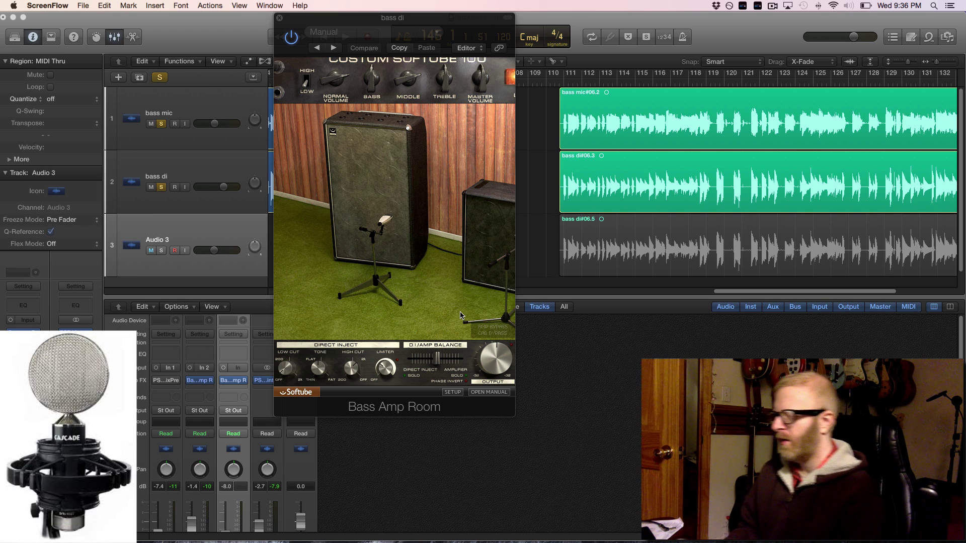
key(ctrl+m)
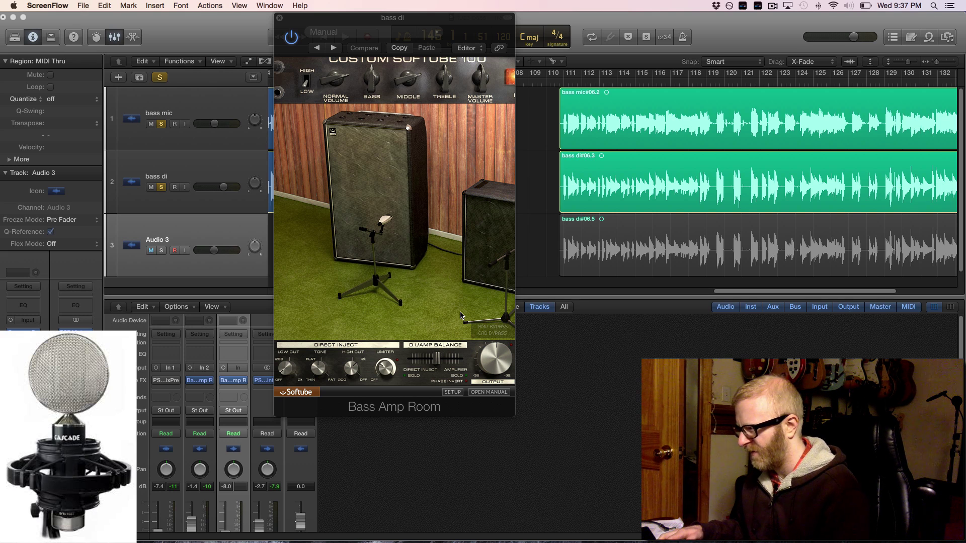
Play the soloed bass mic and bass di tracks together from just before the regions at bar 111
click(555, 83)
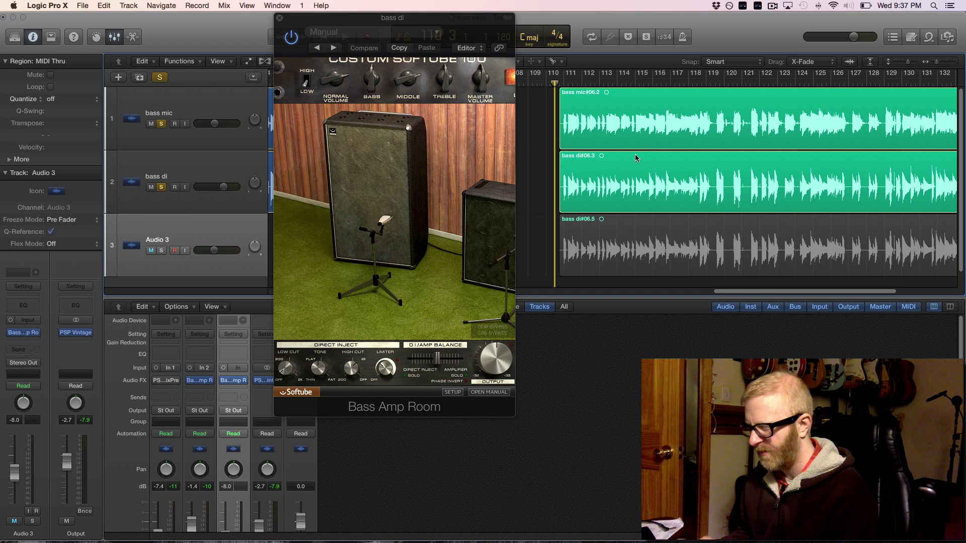
key(space)
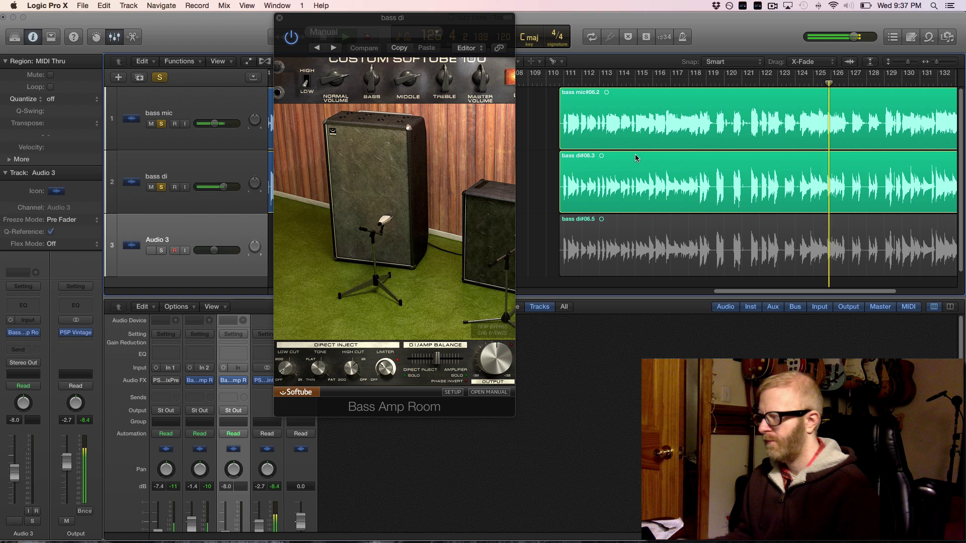
key(ctrl+m)
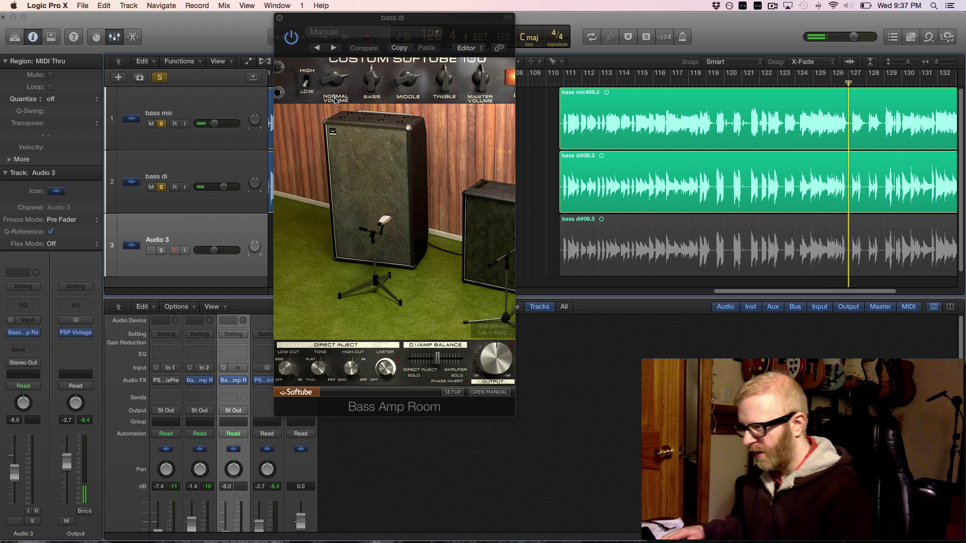
Solo only the bass mic track and play it from the start of its region around bar 111
click(177, 109)
click(161, 124)
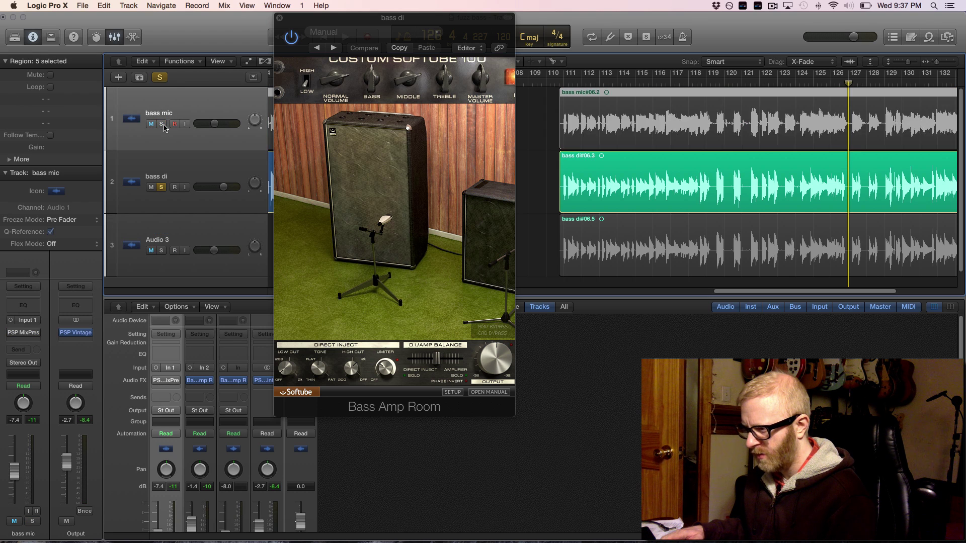
alt+click(162, 124)
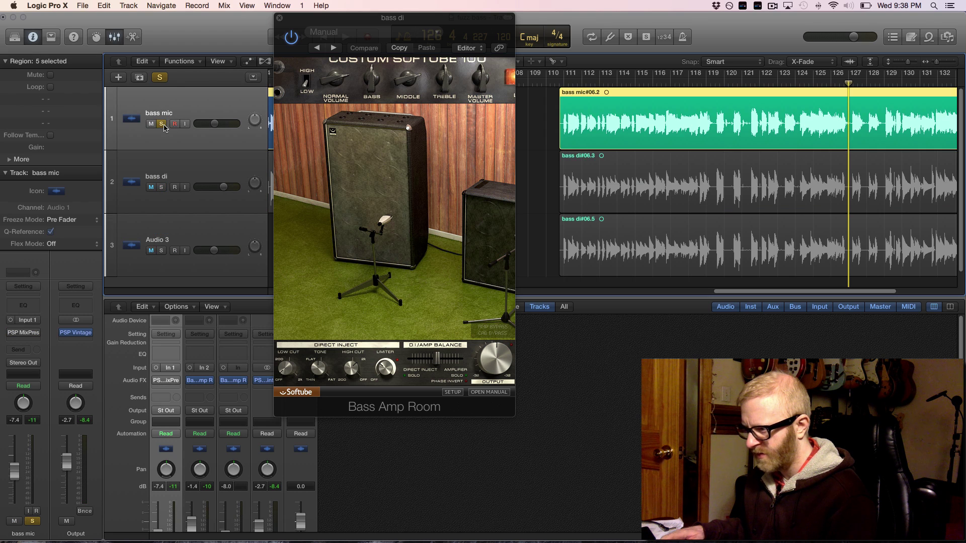
click(559, 82)
key(space)
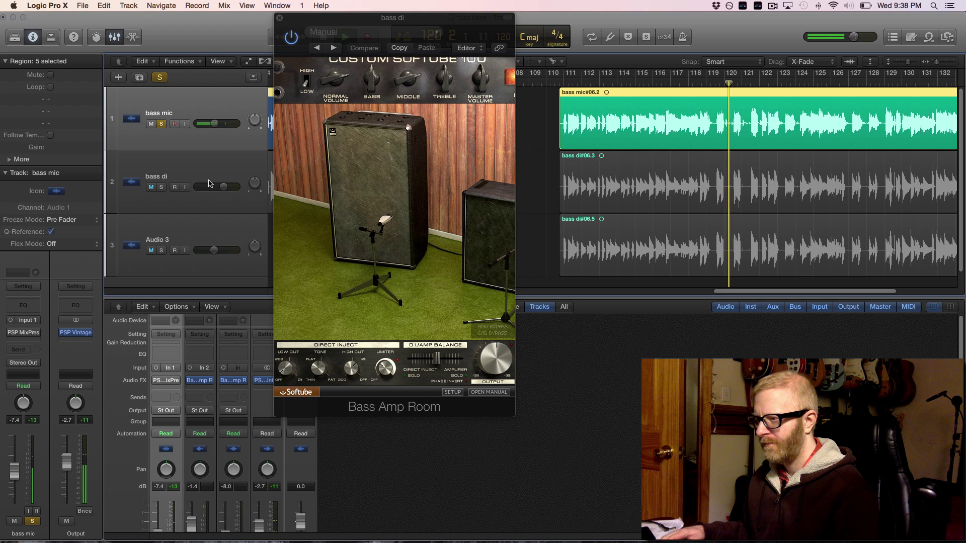
Switch the solo from bass mic to bass di during playback and replay it from the start of the regions
click(162, 189)
click(161, 124)
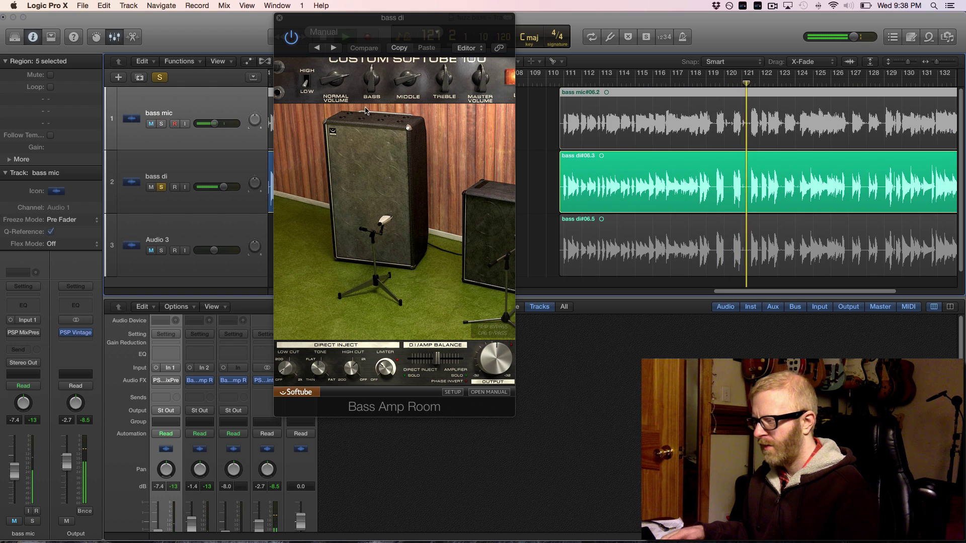
click(556, 85)
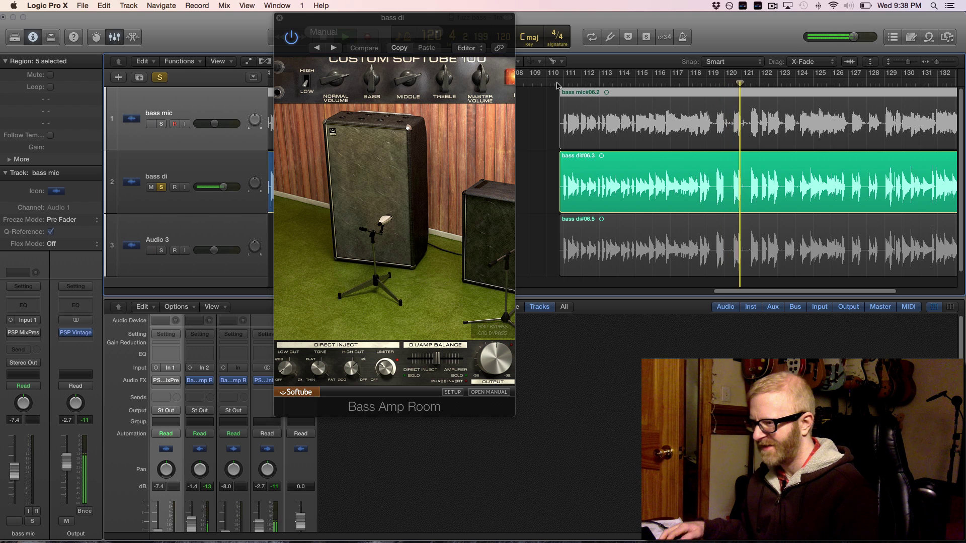
Add the bass mic track back to the solo to hear it with bass di, and stop playback
click(161, 123)
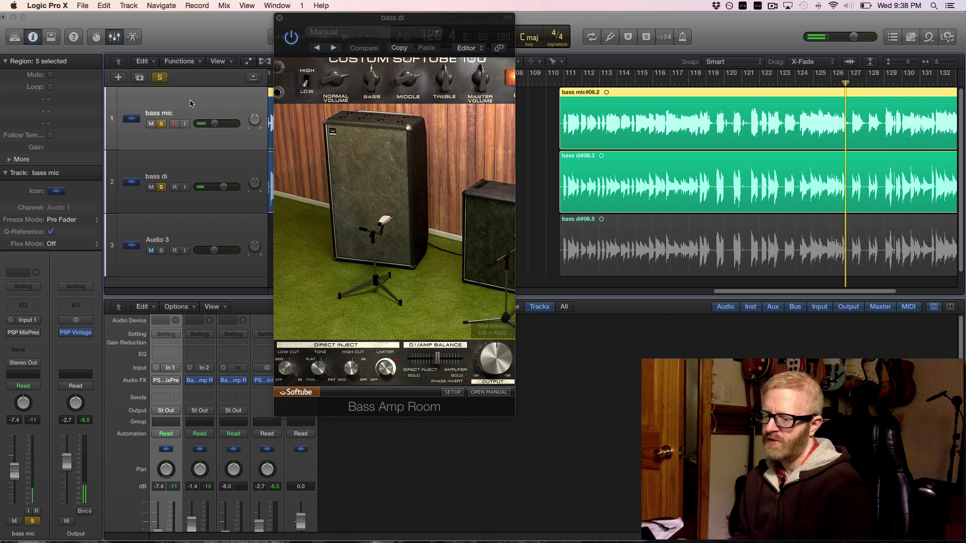
key(space)
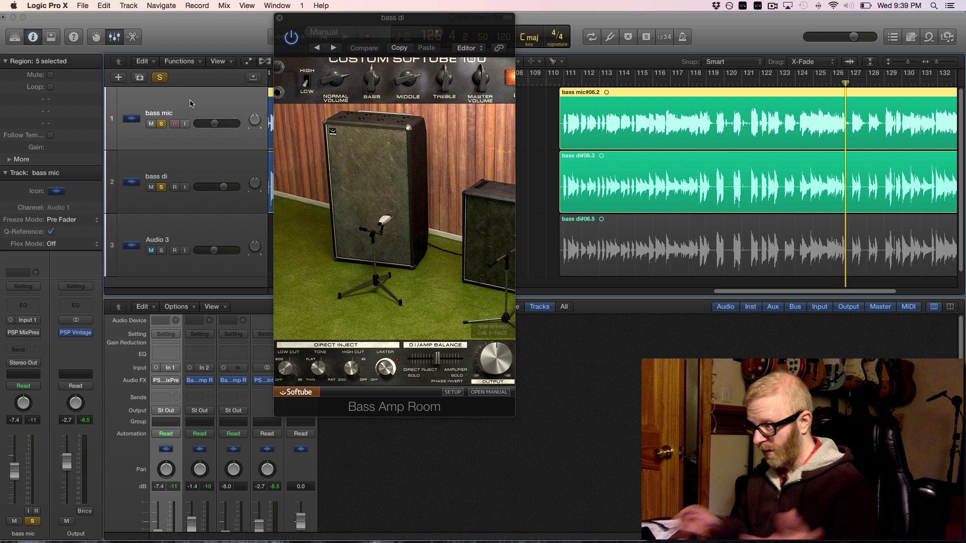
Unsolo bass mic, solo Audio 3 alongside bass di, and select the Audio 3 track
click(161, 124)
click(161, 250)
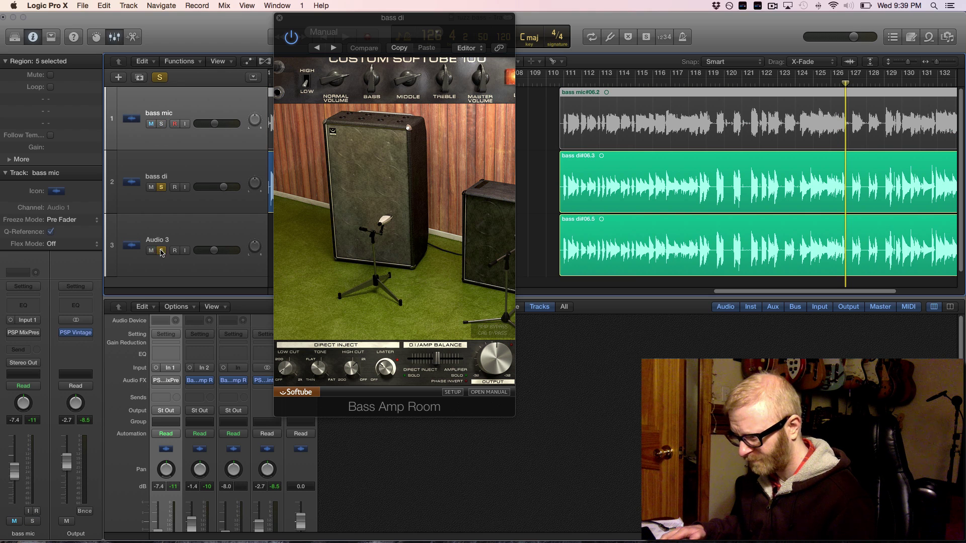
click(210, 228)
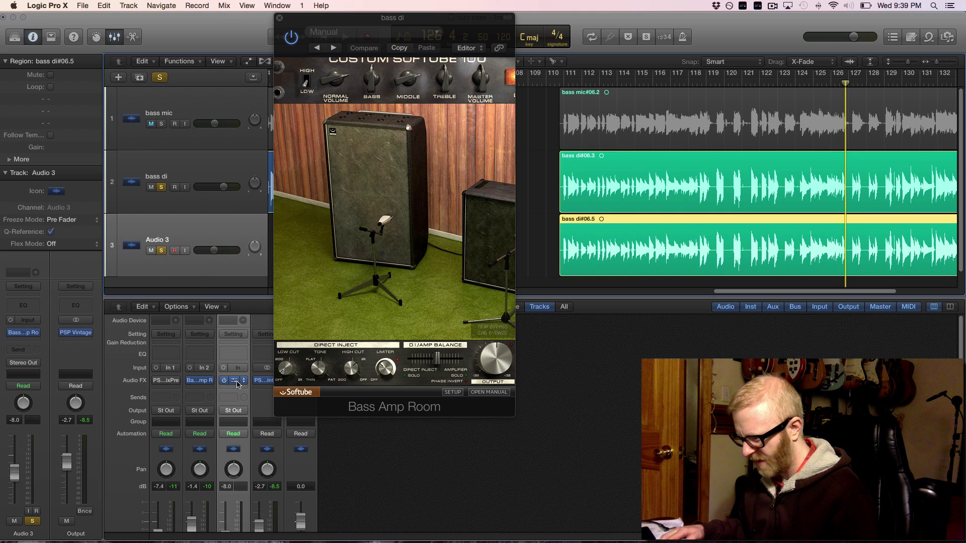
Open Audio 3's Bass Amp Room plug-in beside the bass di instance and start playback of the two soloed tracks
click(235, 381)
drag(179, 25, 722, 13)
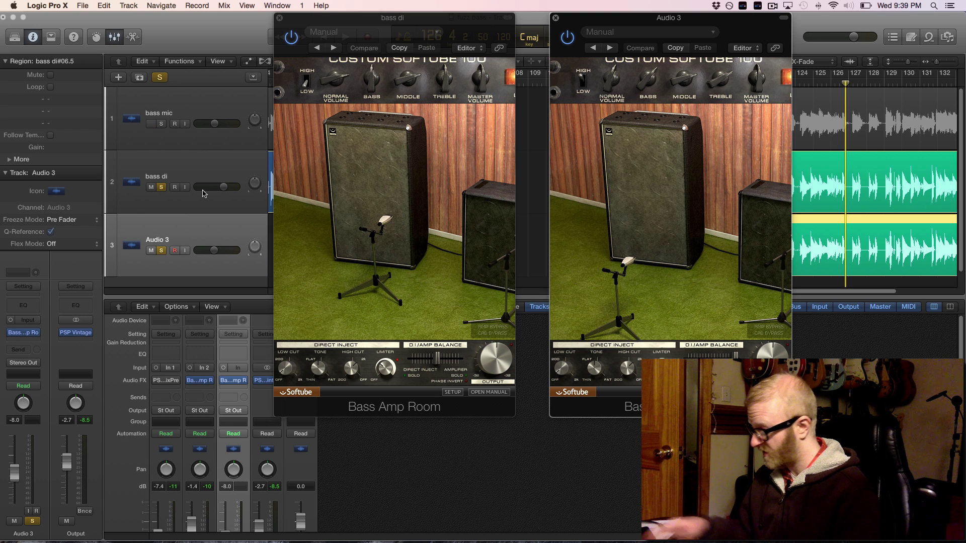
key(space)
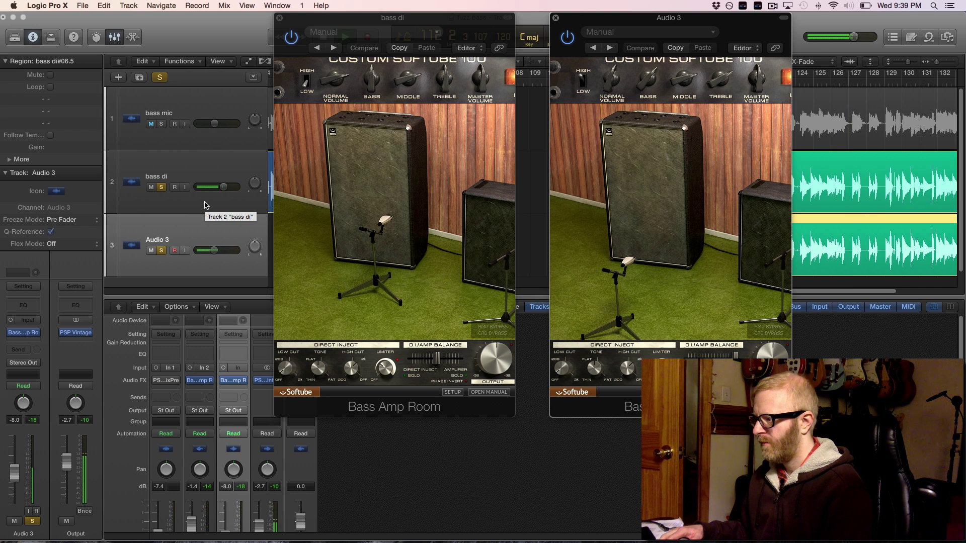
Compare bass di and Audio 3 during playback by unsoloing and resoloing Audio 3 first, and bass di second
click(161, 250)
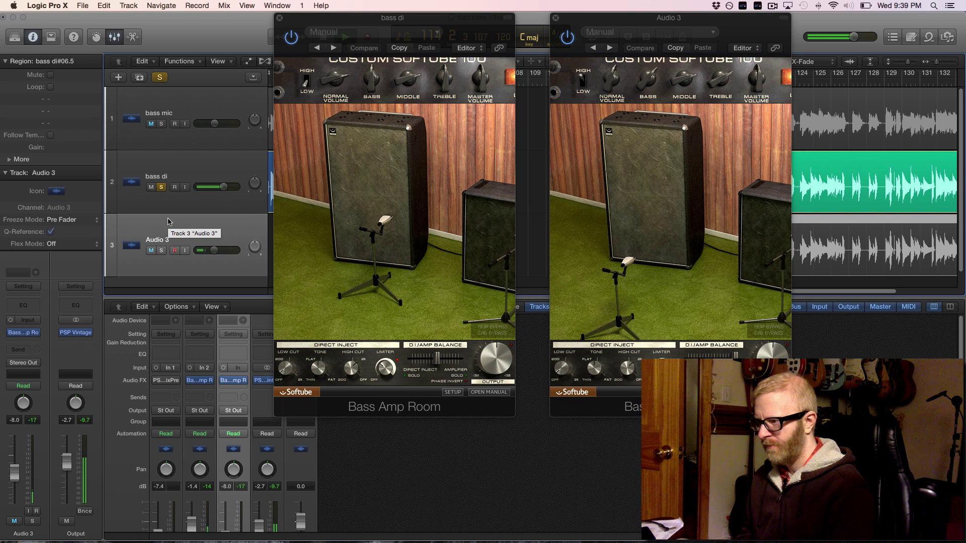
click(161, 251)
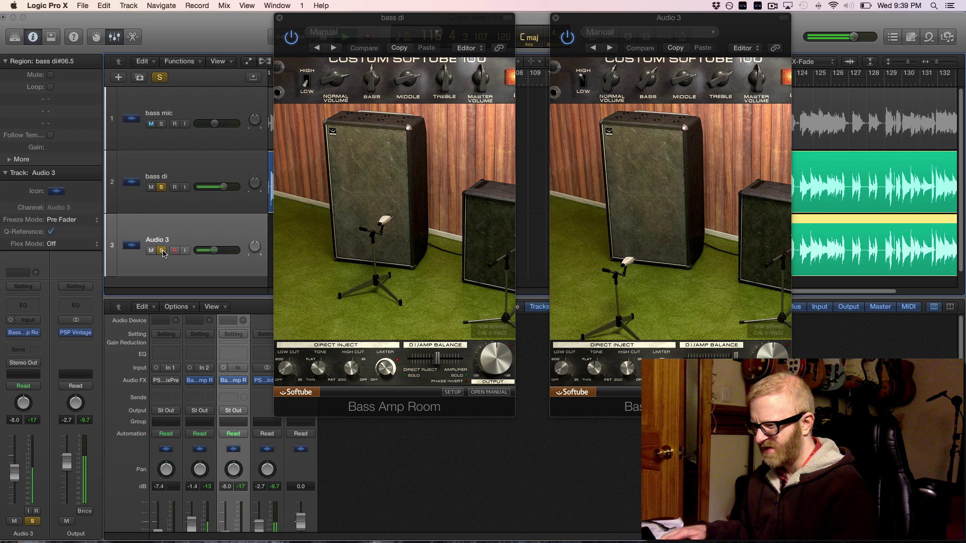
click(162, 188)
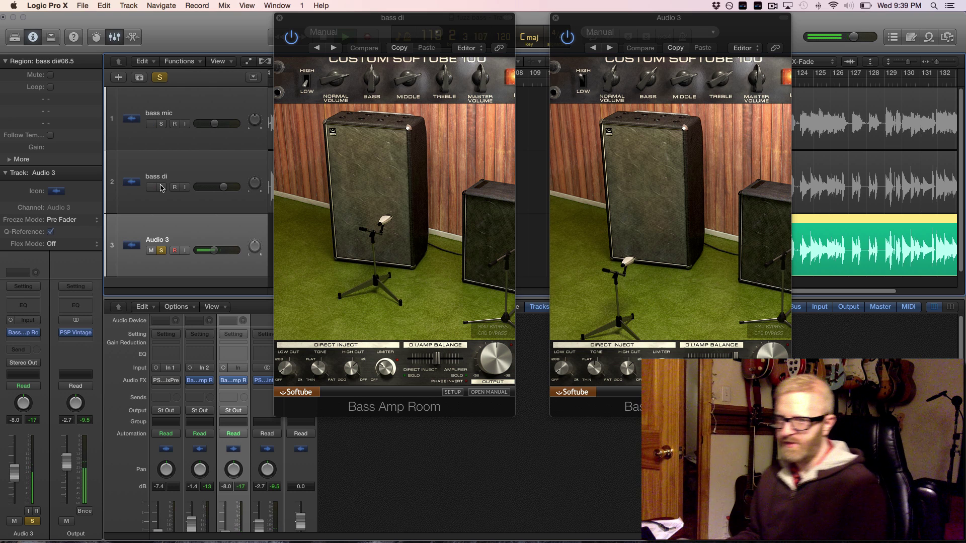
click(161, 188)
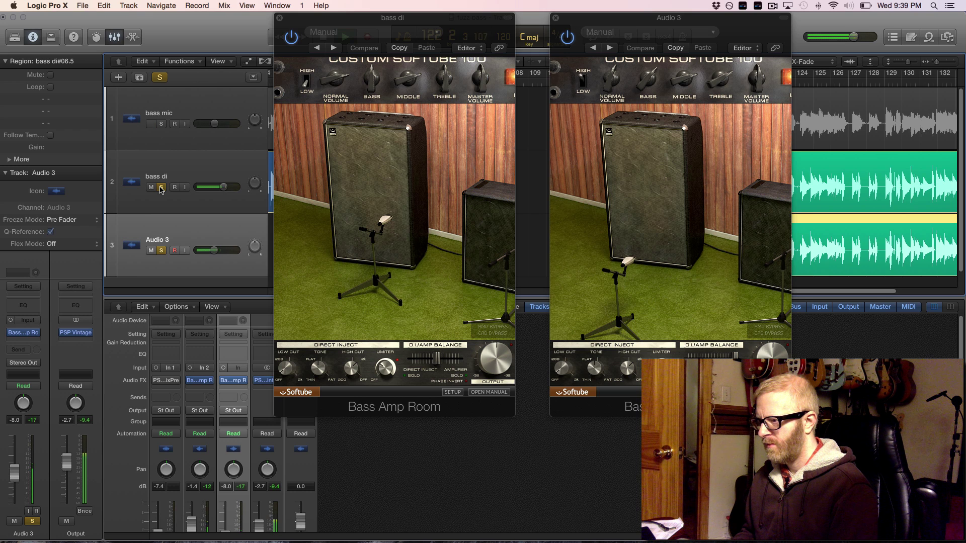
Replace Audio 3 with bass mic in the solo and play the bass mic and bass di regions together from about bar 35
click(162, 249)
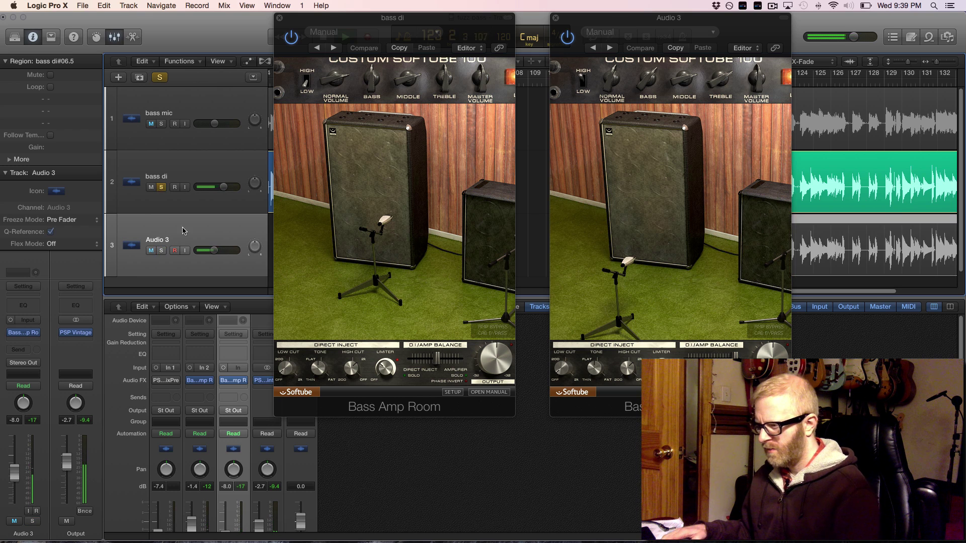
click(164, 124)
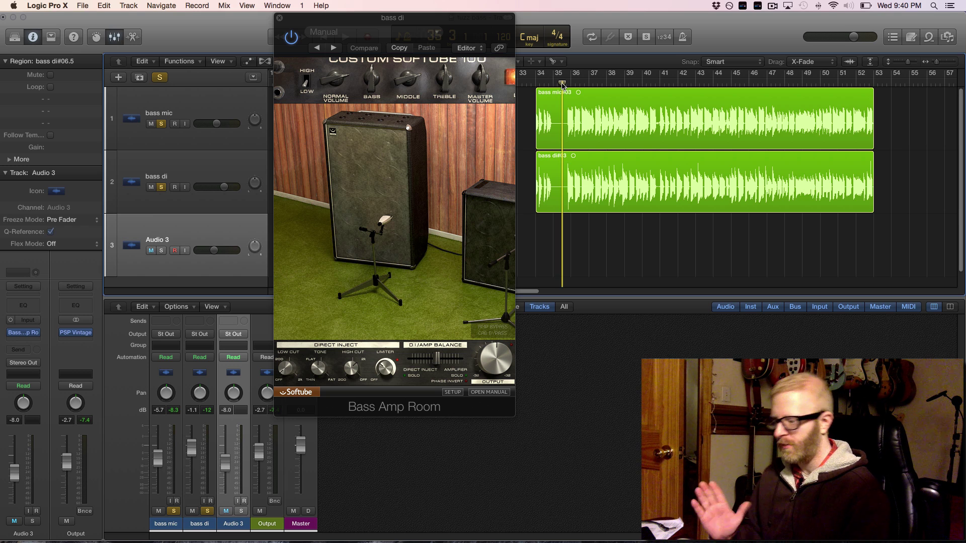
key(ctrl+m)
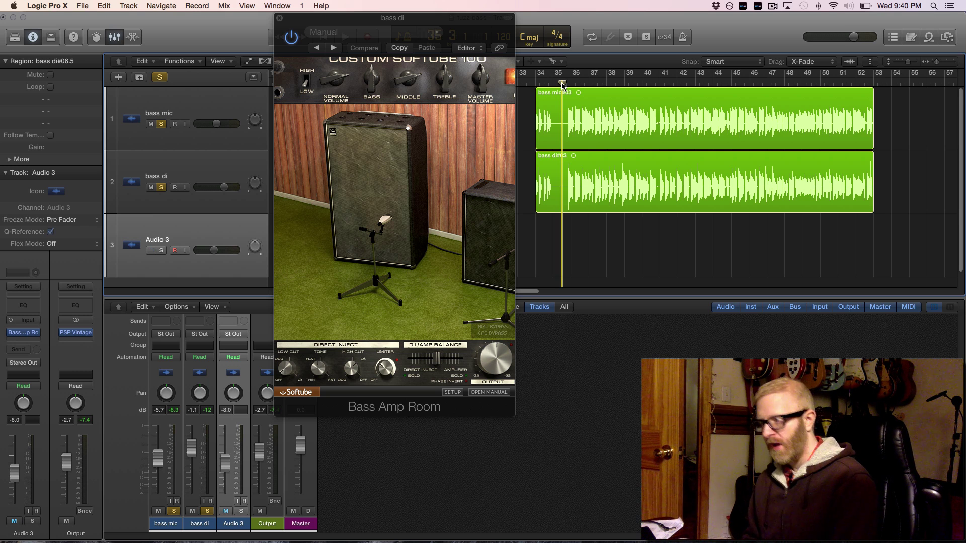
key(space)
key(ctrl+m)
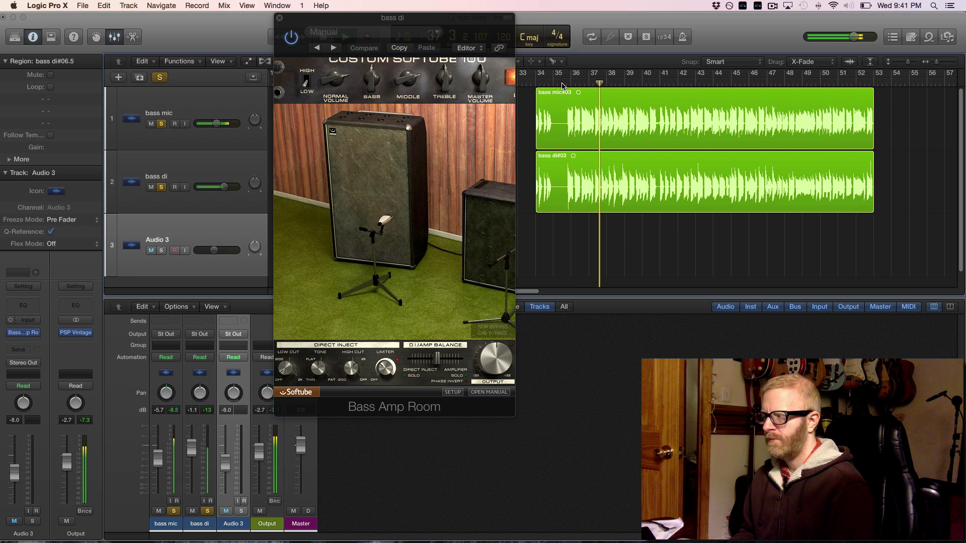
key(ctrl+m)
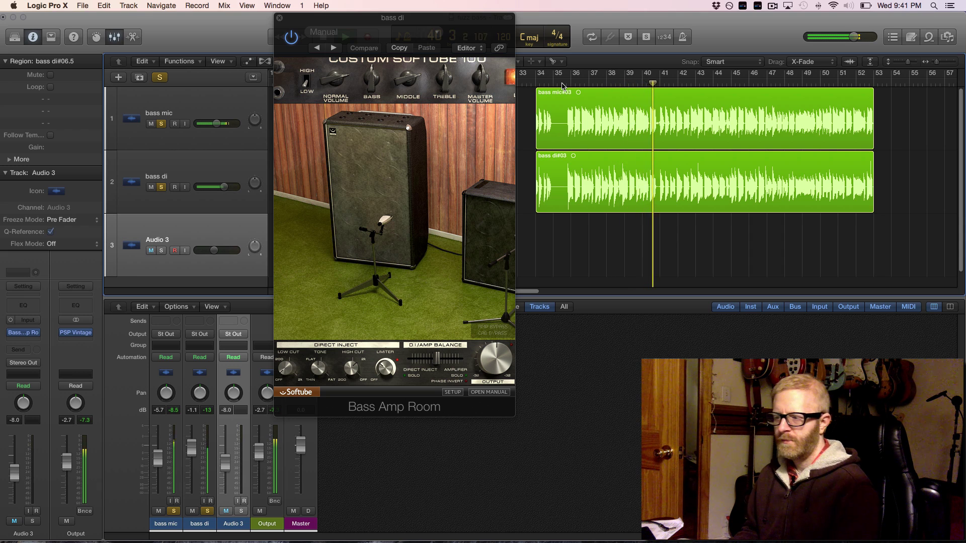
key(ctrl+m)
key(ctrl+m)
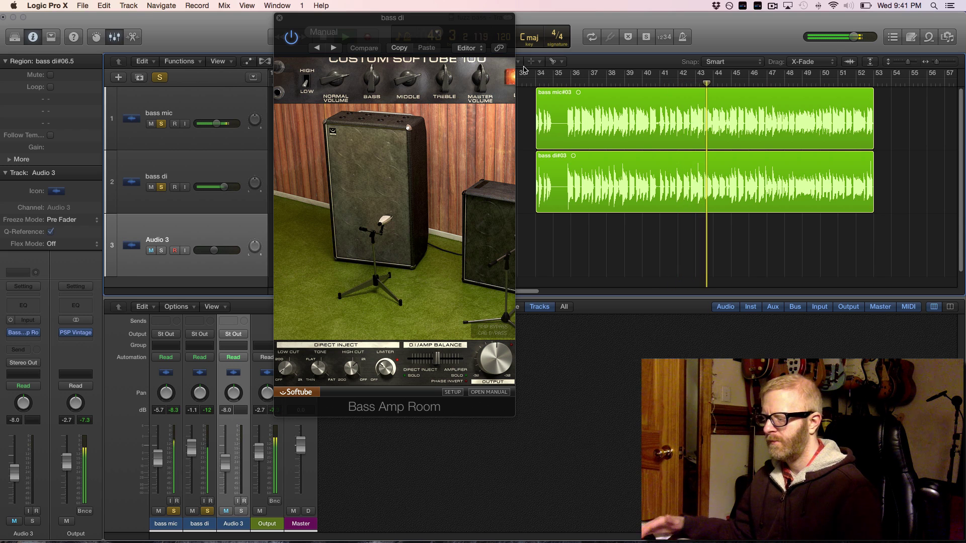
key(ctrl+m)
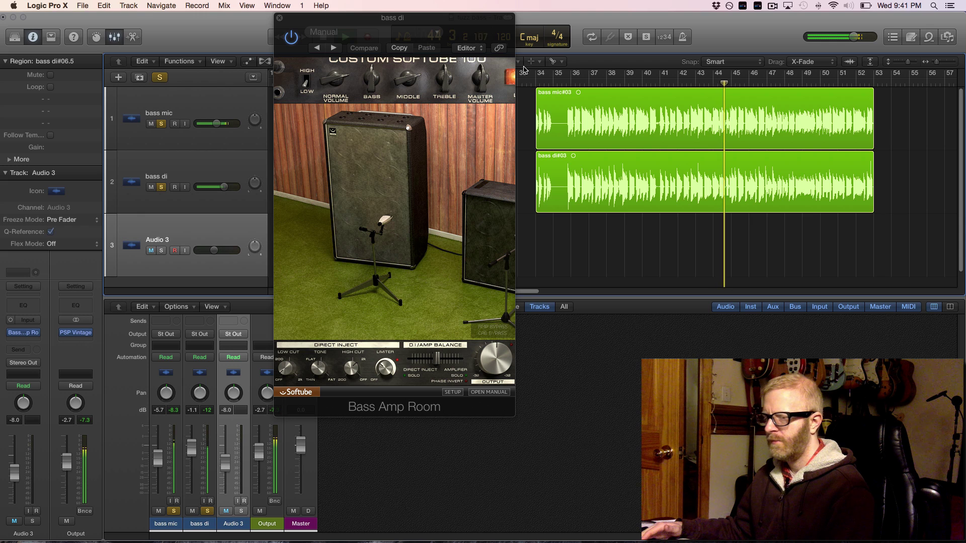
key(ctrl+m)
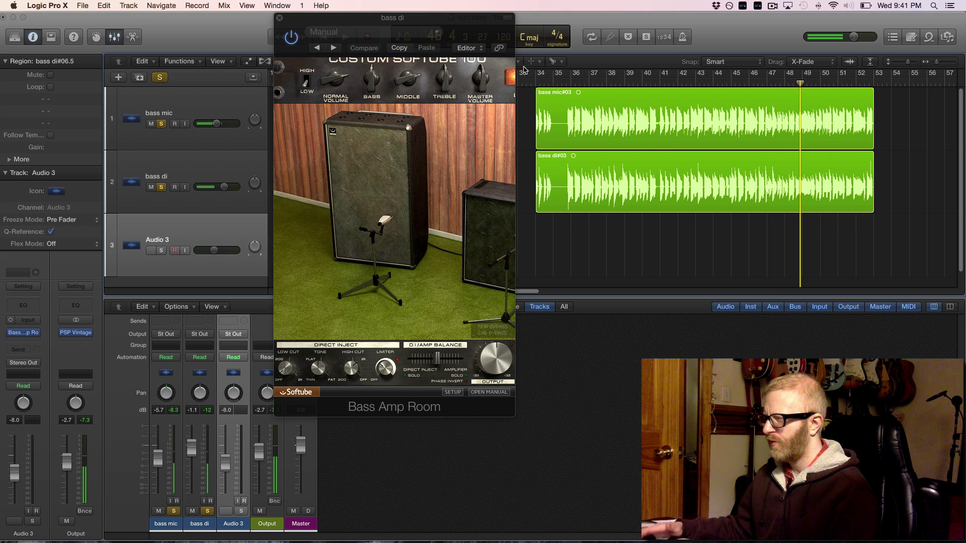
Unsolo bass di to hear bass mic alone, and switch the solo over to bass di alone during playback
click(161, 187)
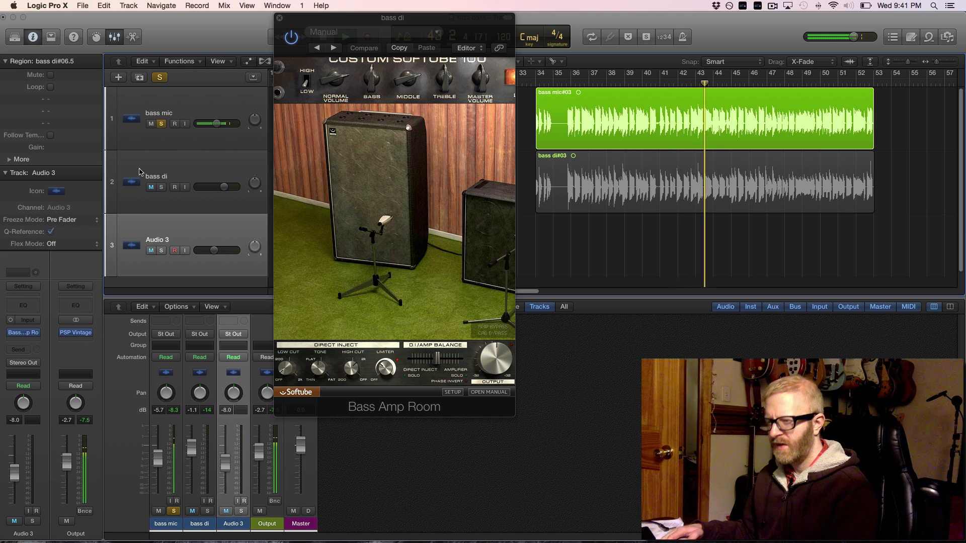
click(161, 187)
click(161, 123)
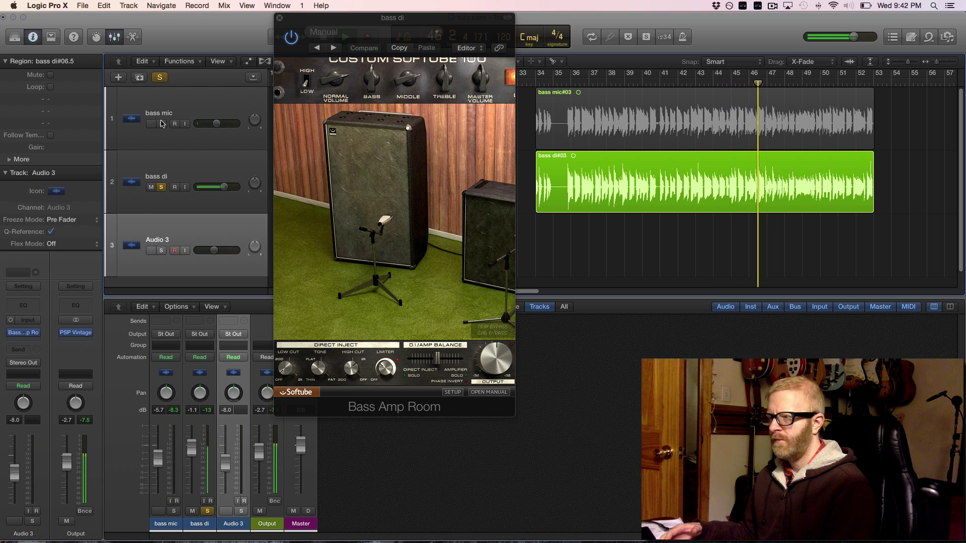
Set the High Low Gain of bass di's Bass Amp Room to LOW and add bass mic back to the solo
click(398, 78)
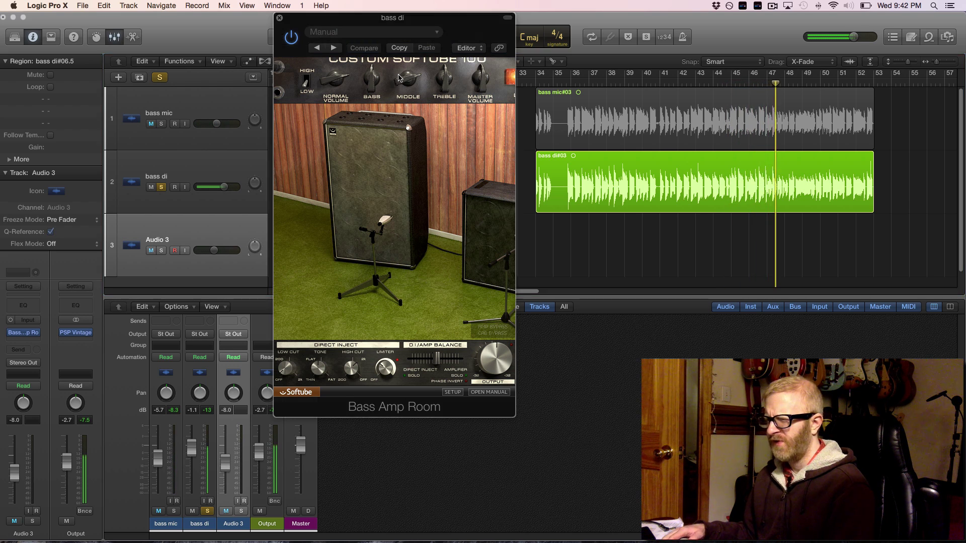
drag(399, 78, 399, 69)
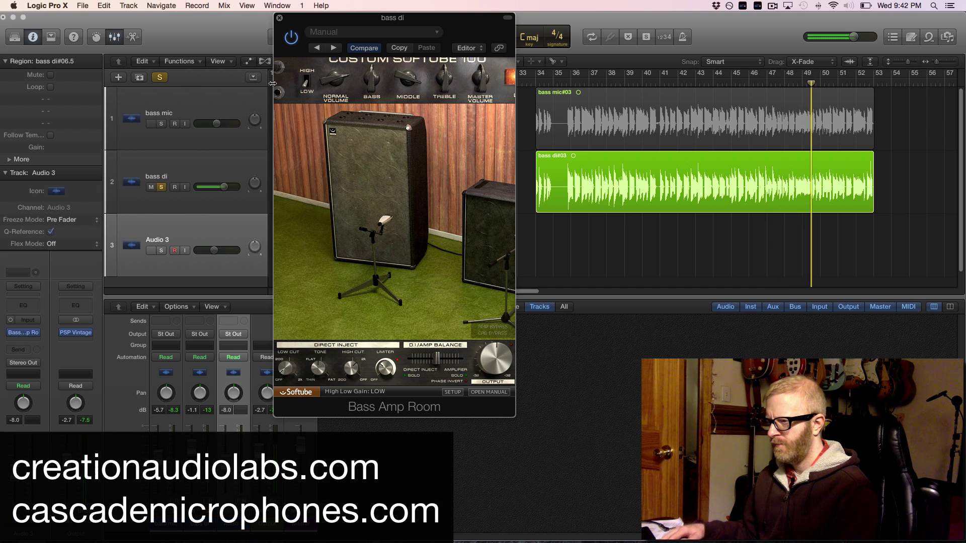
click(161, 124)
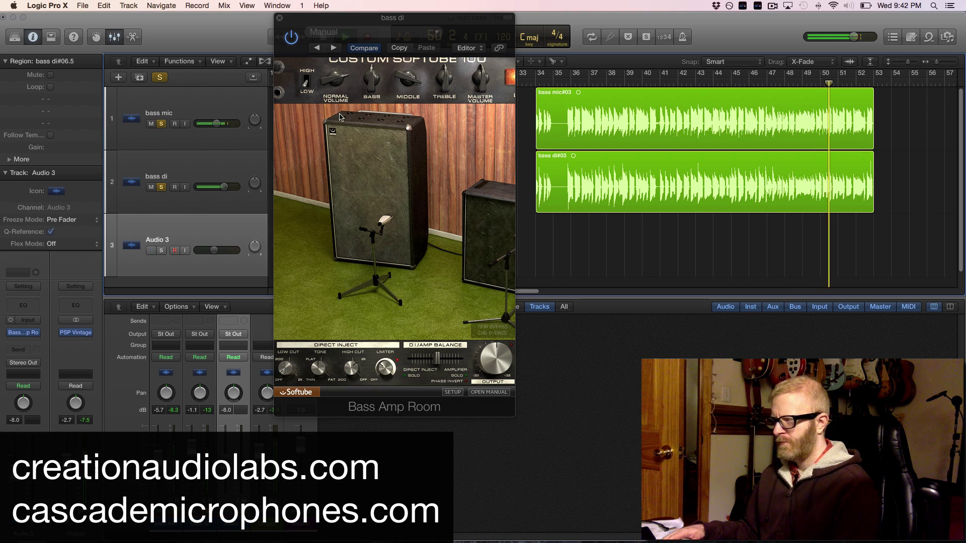